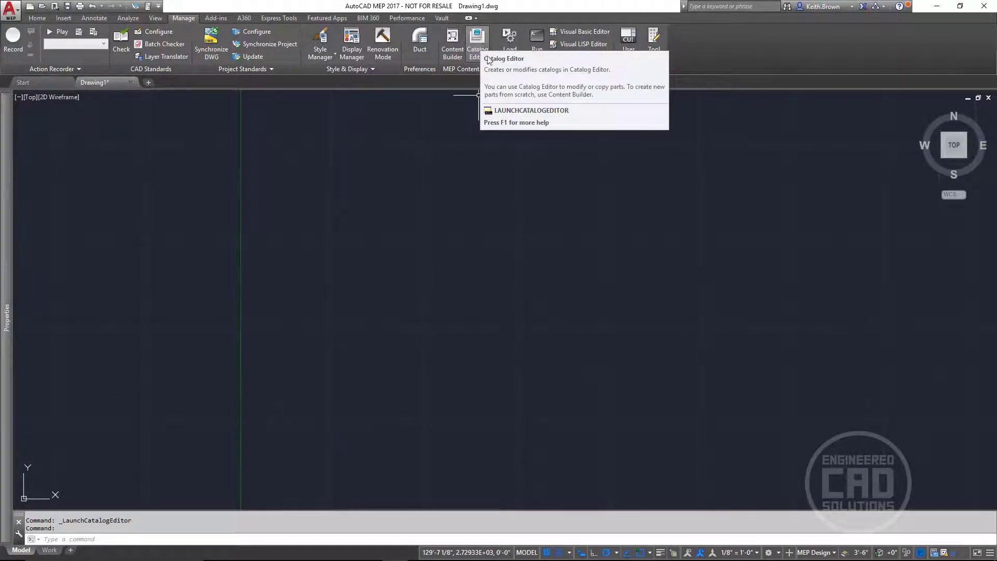
- Launch the empty Catalog Editor and nudge its window slightly over the drawing
click(478, 40)
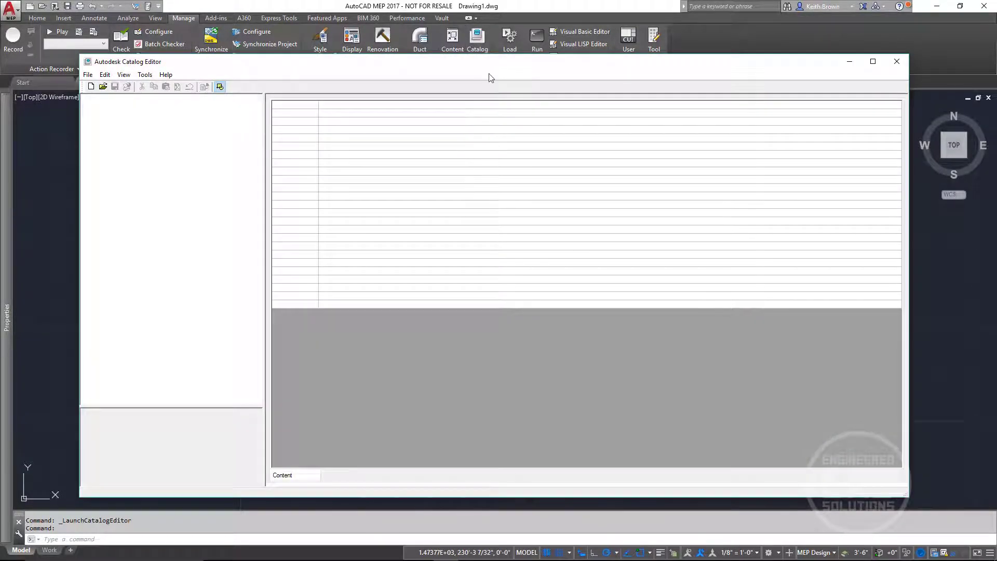
drag(485, 63, 489, 68)
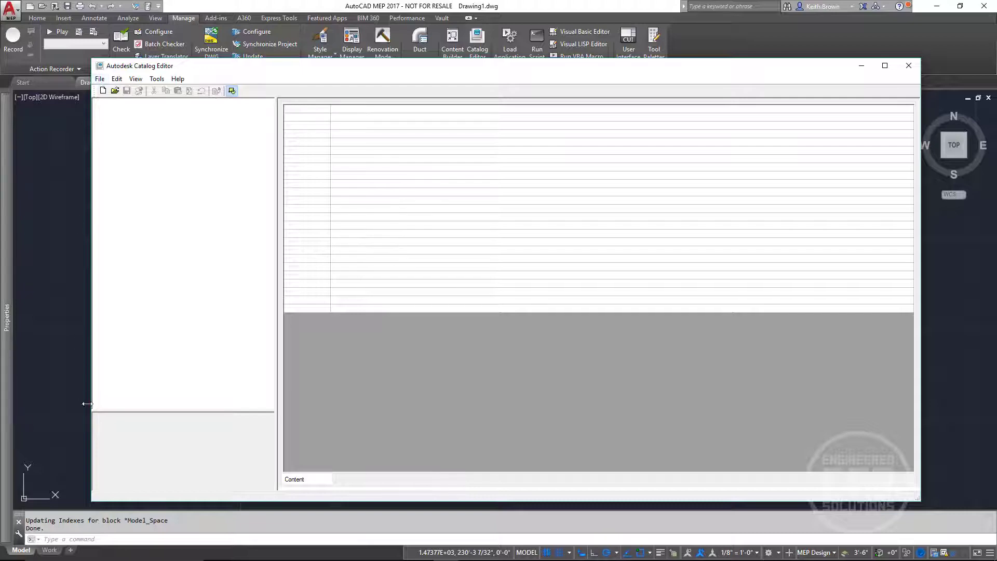
- In File Explorer, make a new 'AutoCAD MEP Custom Parts' folder inside Documents
click(268, 552)
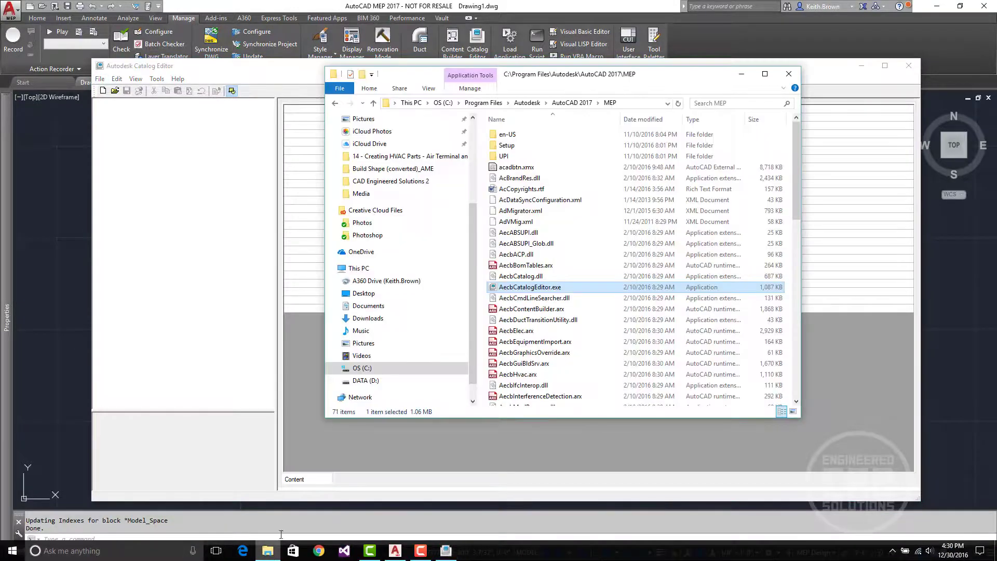
click(362, 306)
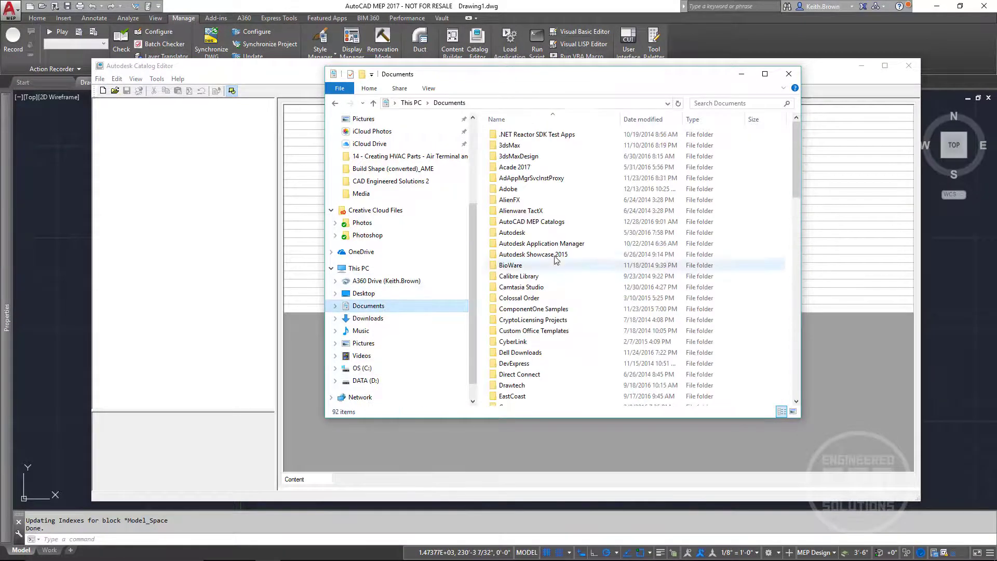
right_click(766, 169)
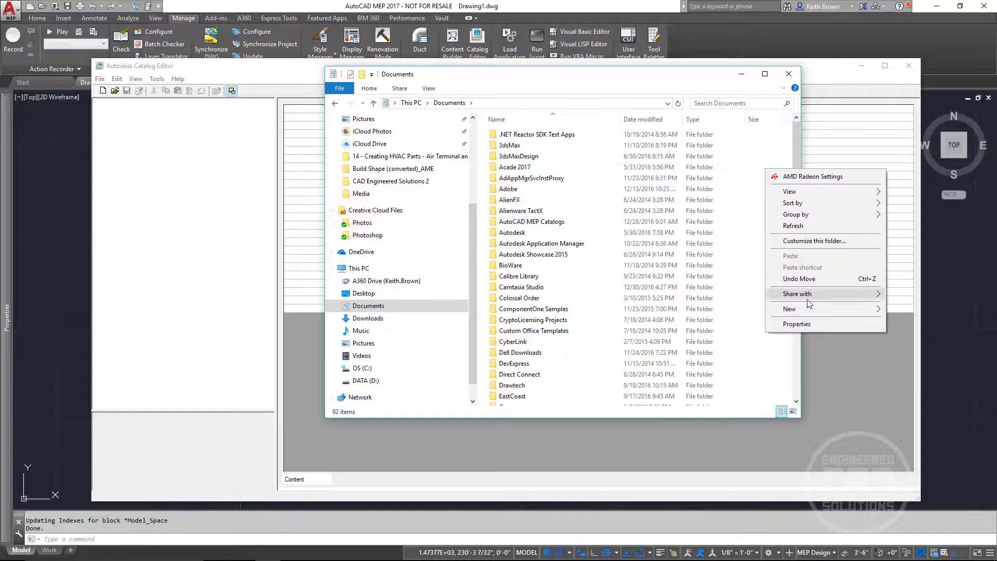
mouse_move(802, 310)
click(706, 314)
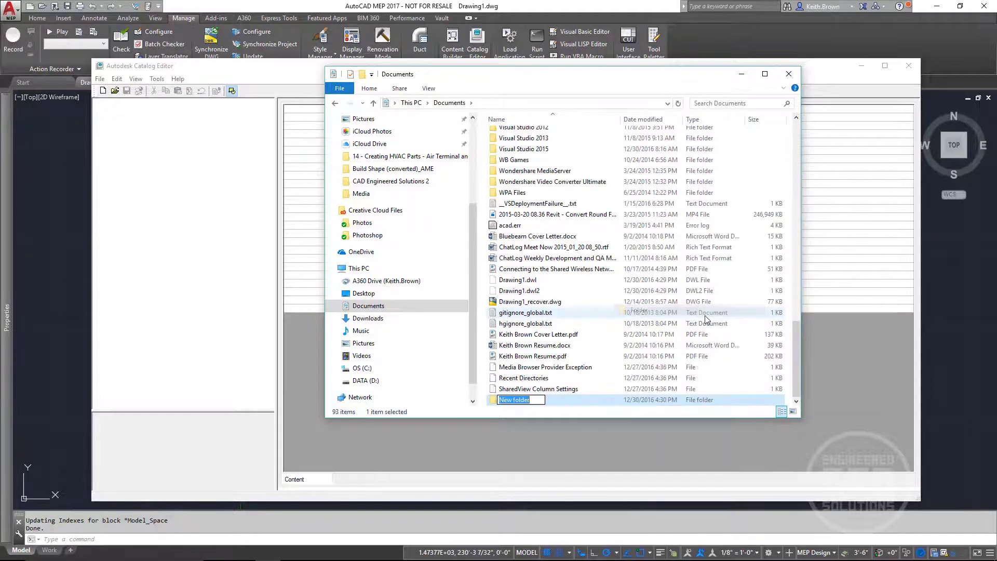
text(Au)
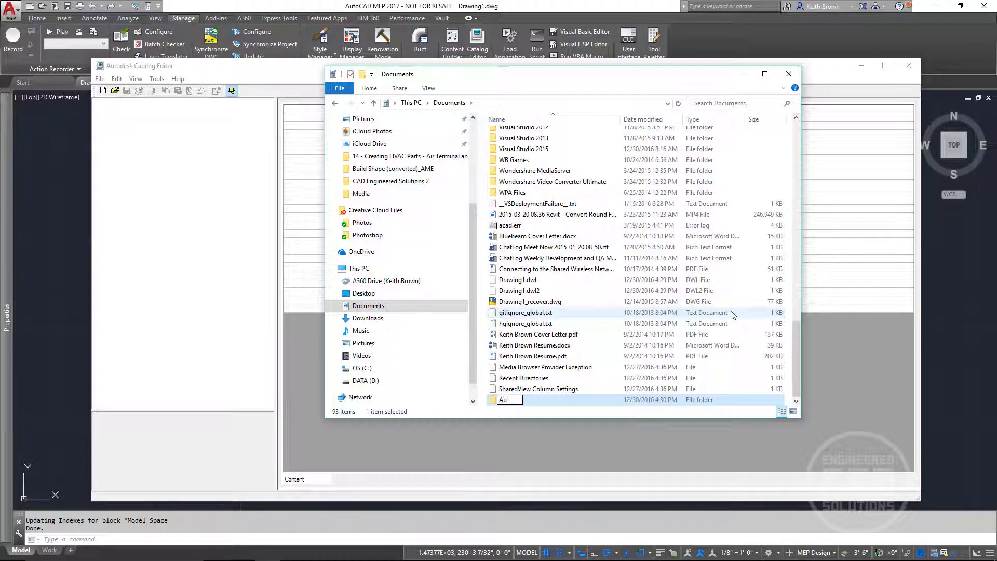
text(toCAD MEP )
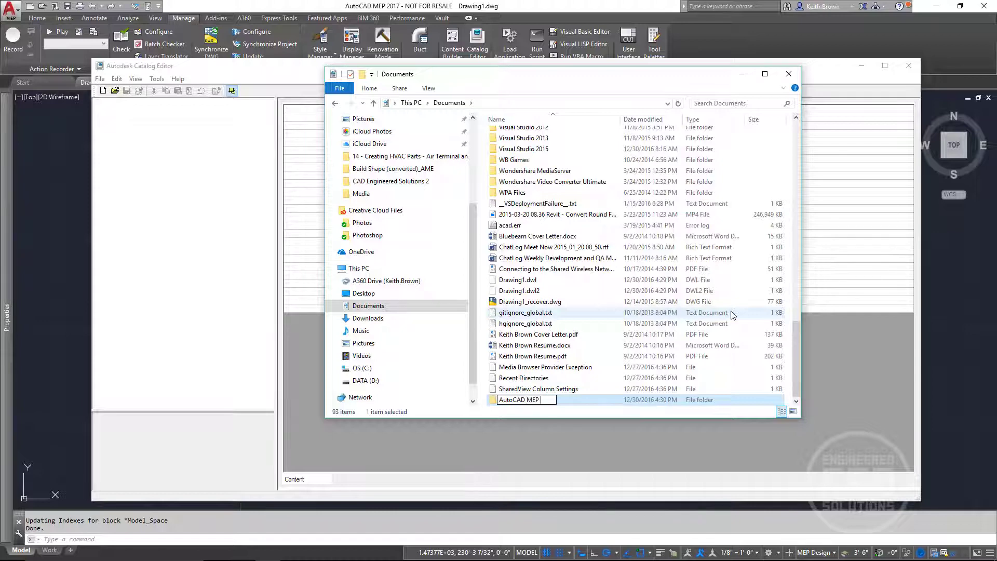
text(Custom Parts)
key(Return)
click(889, 371)
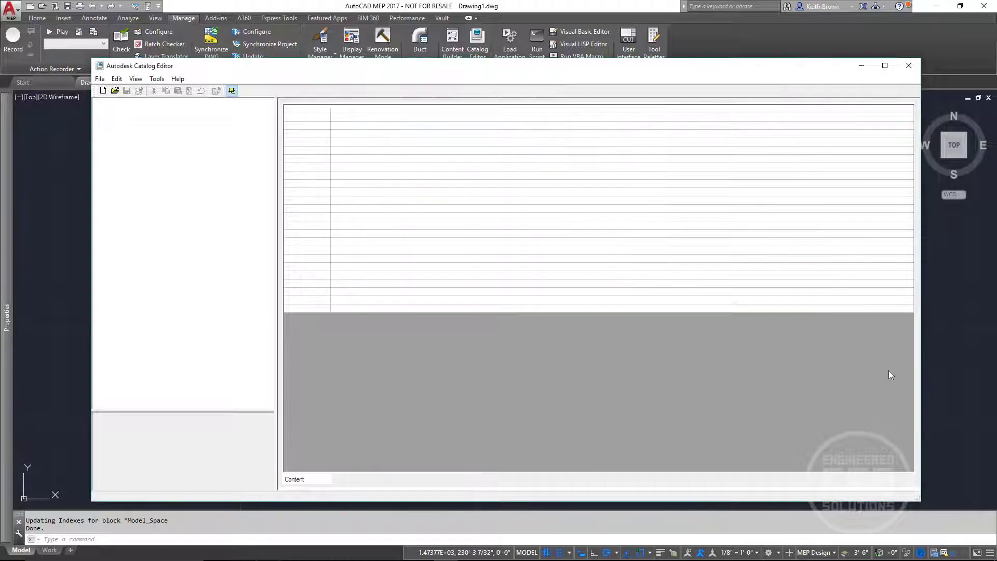
- Start a new catalog with the Multi-view Part domain
click(100, 81)
mouse_move(117, 79)
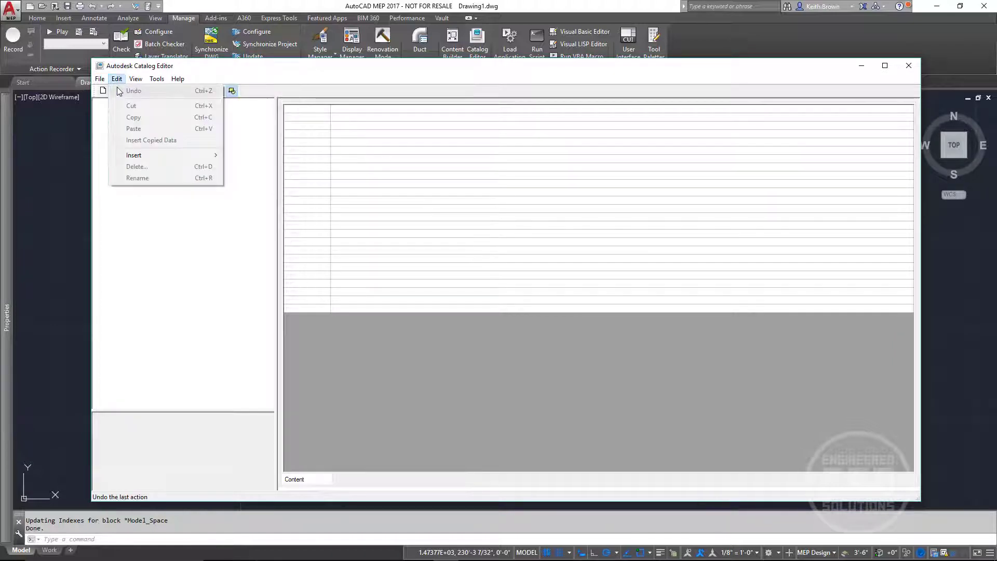
click(117, 91)
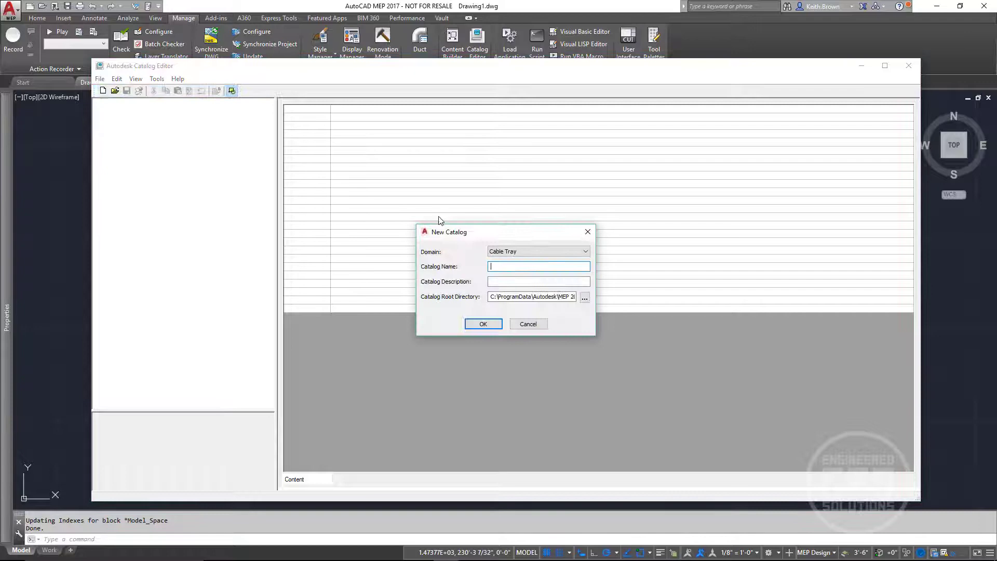
click(528, 250)
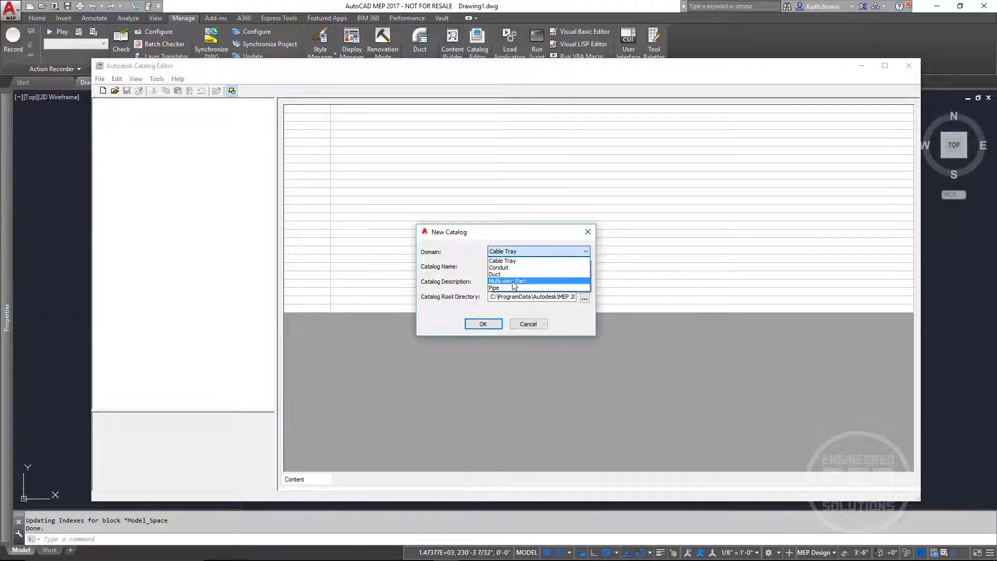
click(513, 281)
- Name the catalog 'Custom MvParts (Imperial)' and paste the same text as its description
click(521, 268)
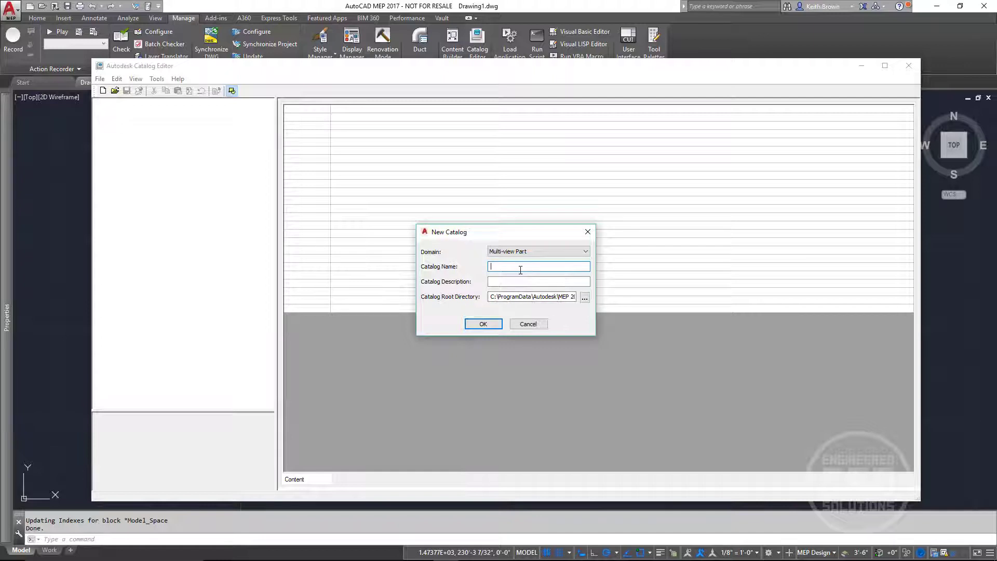
text(Custom MvParts (Imperial)
drag(567, 267, 477, 275)
key(ctrl+c)
click(498, 281)
key(ctrl+v)
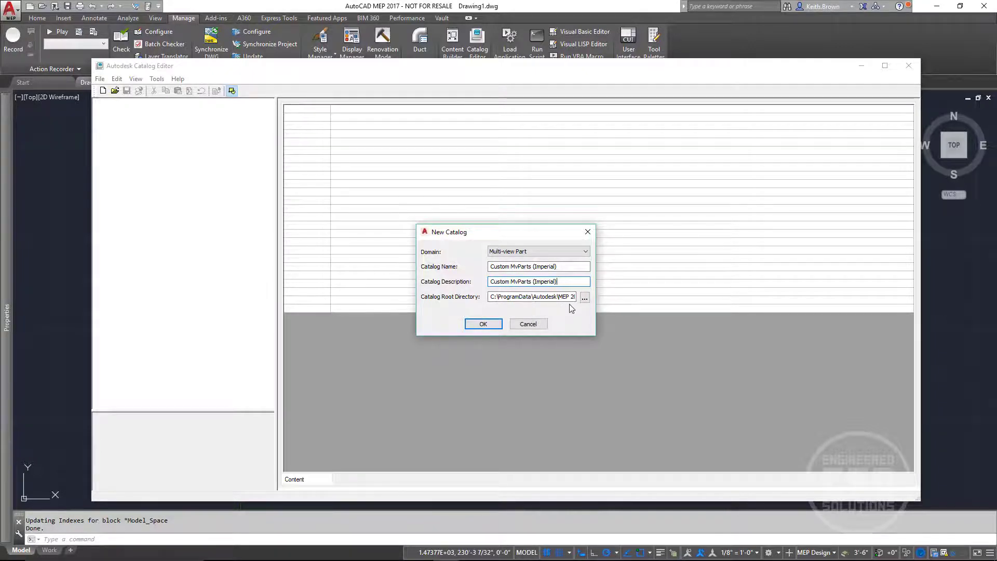
- Pick Documents > AutoCAD MEP Custom Parts as the catalog root directory and bring File Explorer forward
click(585, 297)
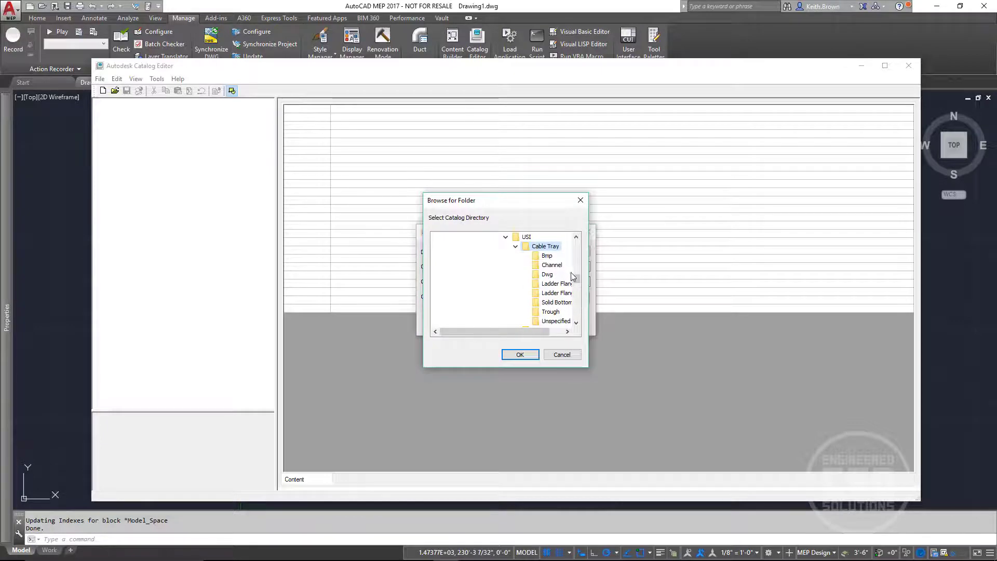
drag(573, 276, 577, 251)
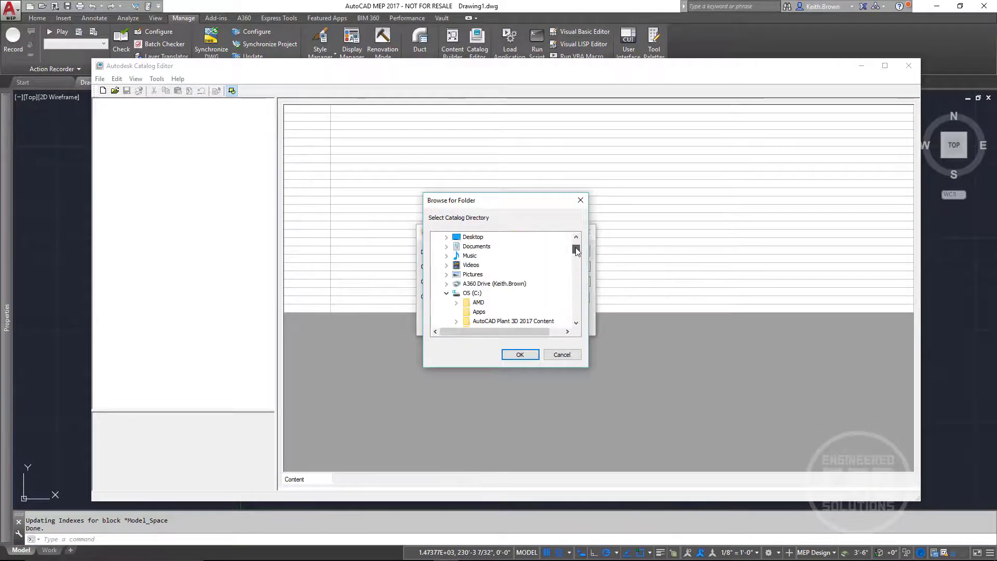
double_click(454, 247)
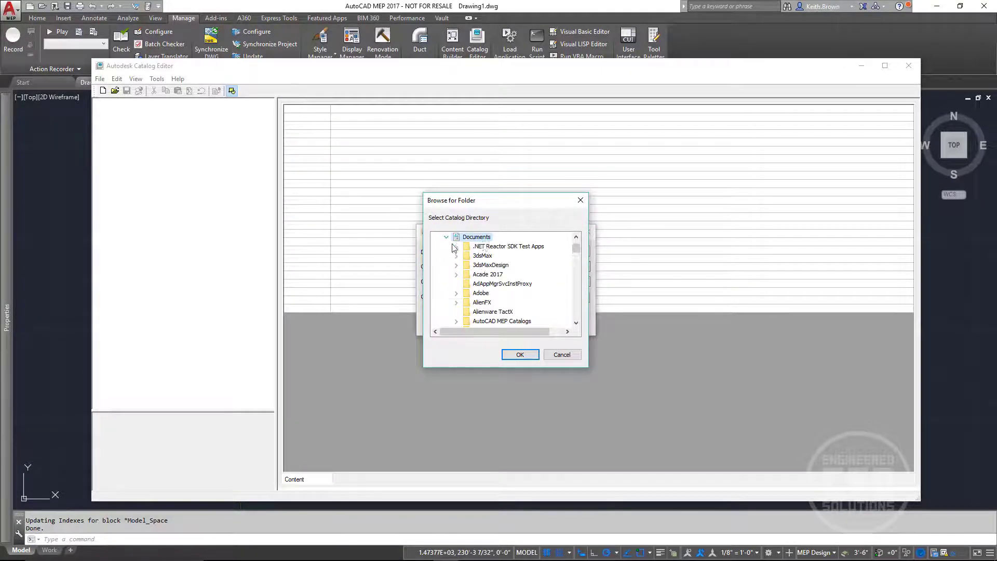
scroll(526, 281, down, 1)
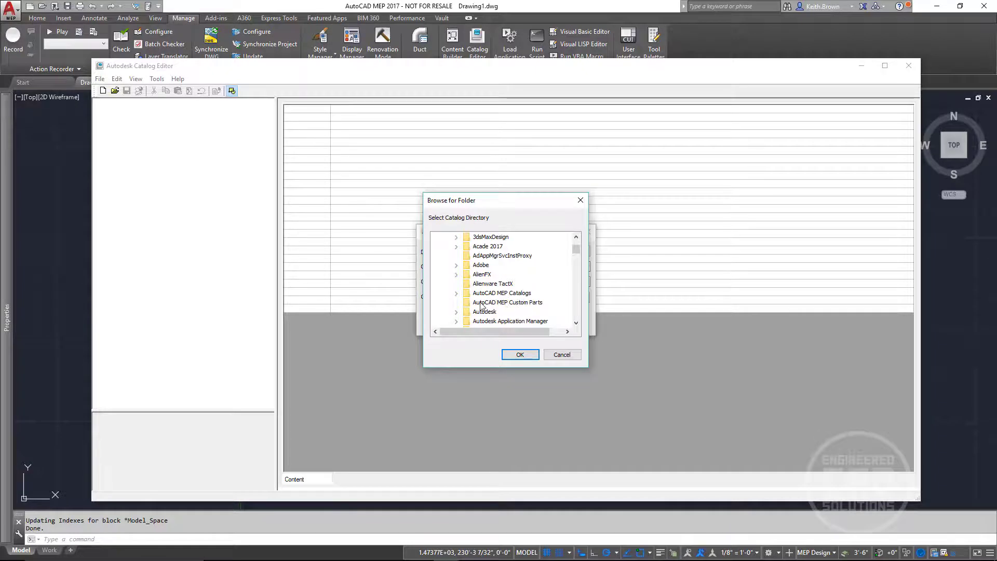
click(521, 304)
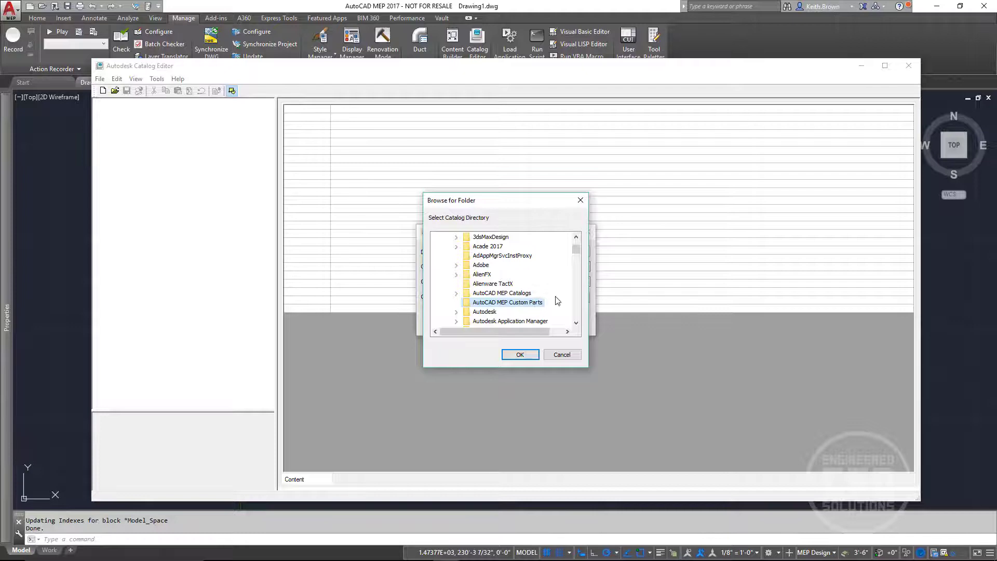
mouse_move(346, 553)
click(277, 553)
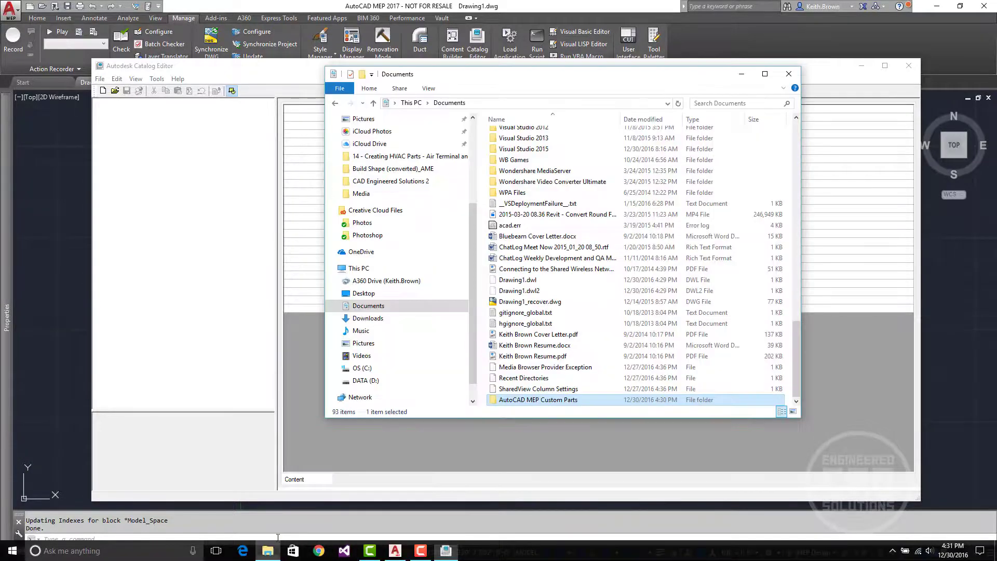
- Rename the 'AutoCAD MEP Custom Parts' folder to 'AutoCAD MEP Custom Catalogs'
right_click(590, 399)
click(584, 383)
click(580, 399)
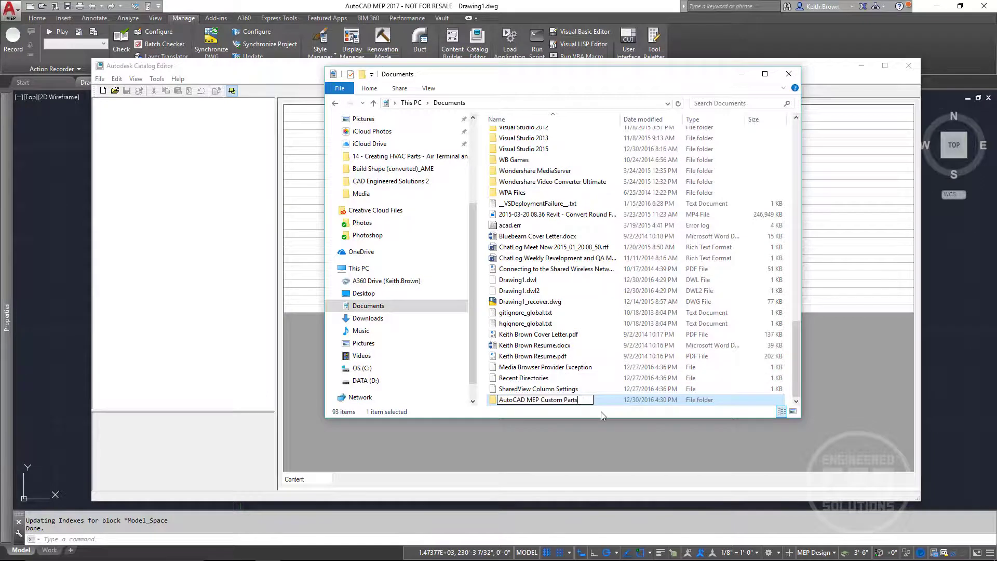
key(BackSpace)
key(BackSpace)
key(BackSpace)
text(Catalogs)
key(Return)
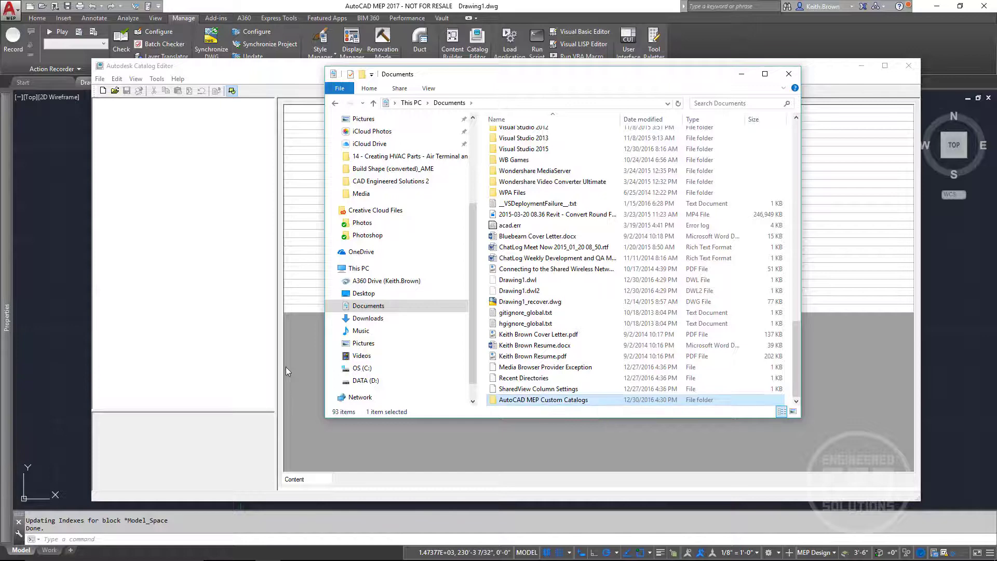
click(295, 356)
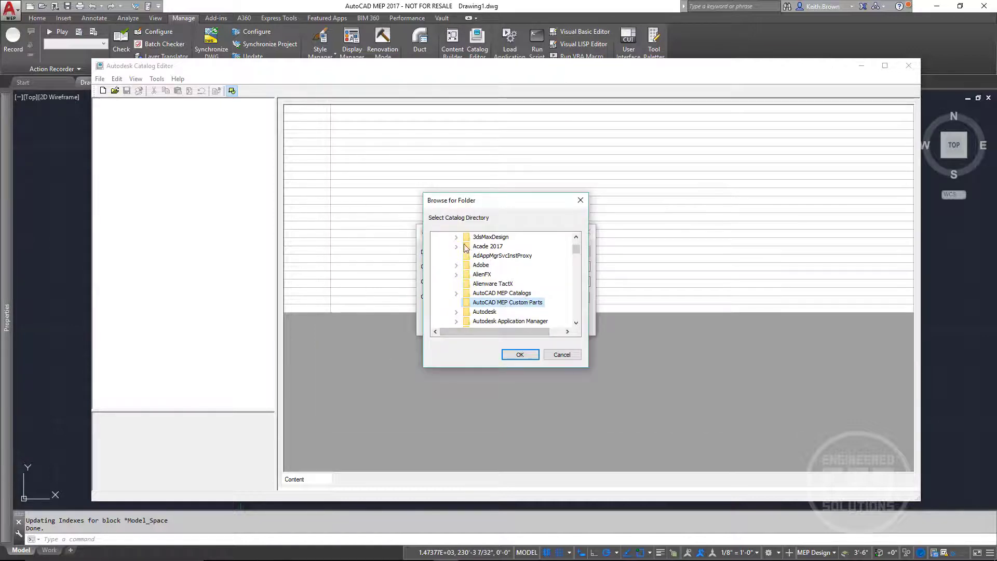
- Select the old AutoCAD MEP Custom Parts folder in the browser, then cancel that choice
drag(575, 251, 576, 240)
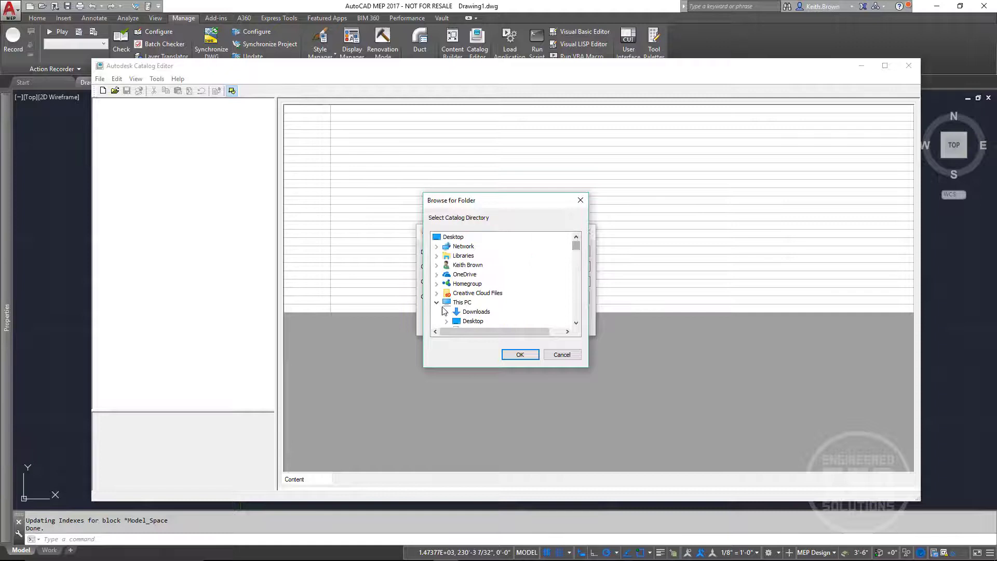
scroll(483, 307, down, 1)
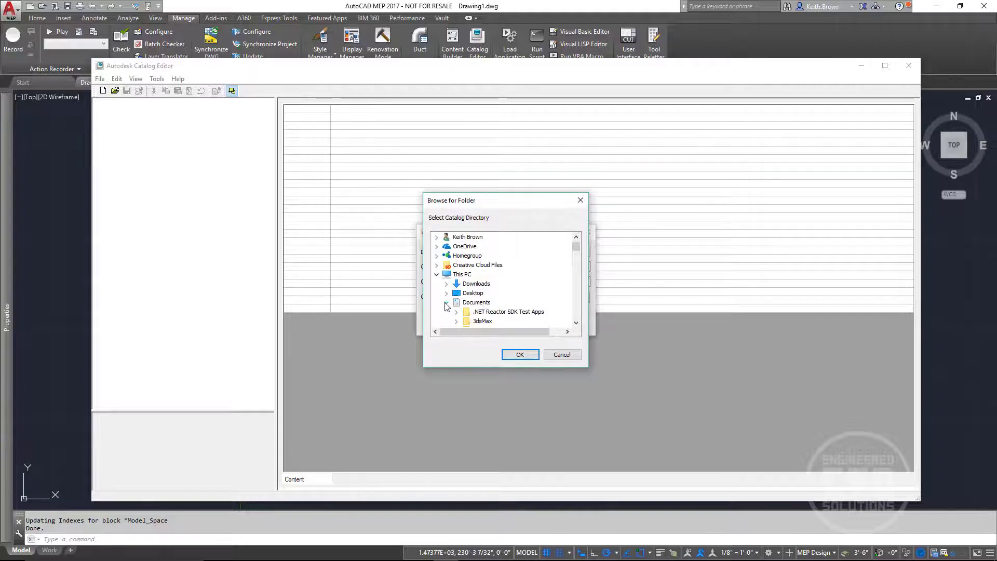
click(446, 306)
scroll(467, 302, down, 3)
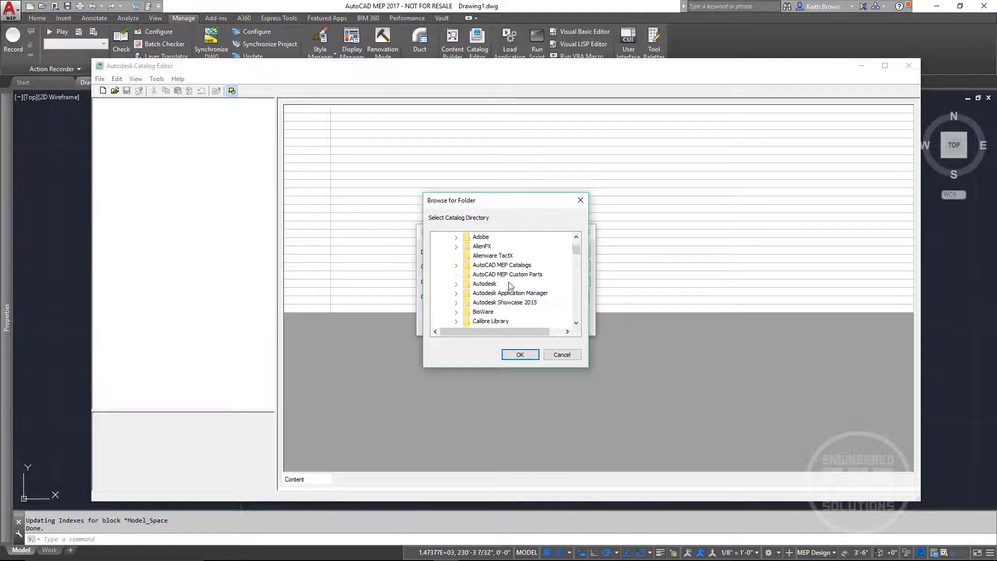
click(515, 275)
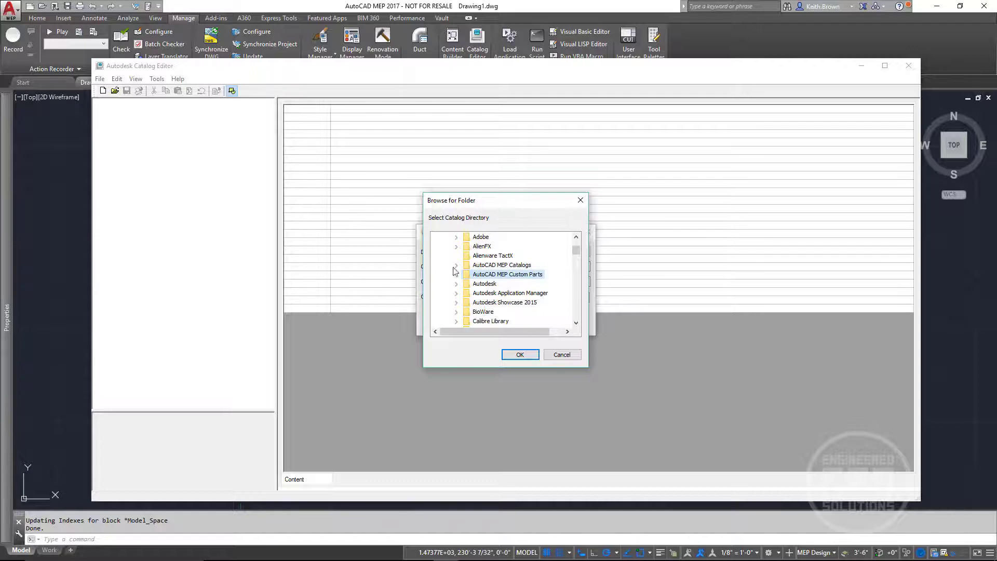
click(561, 355)
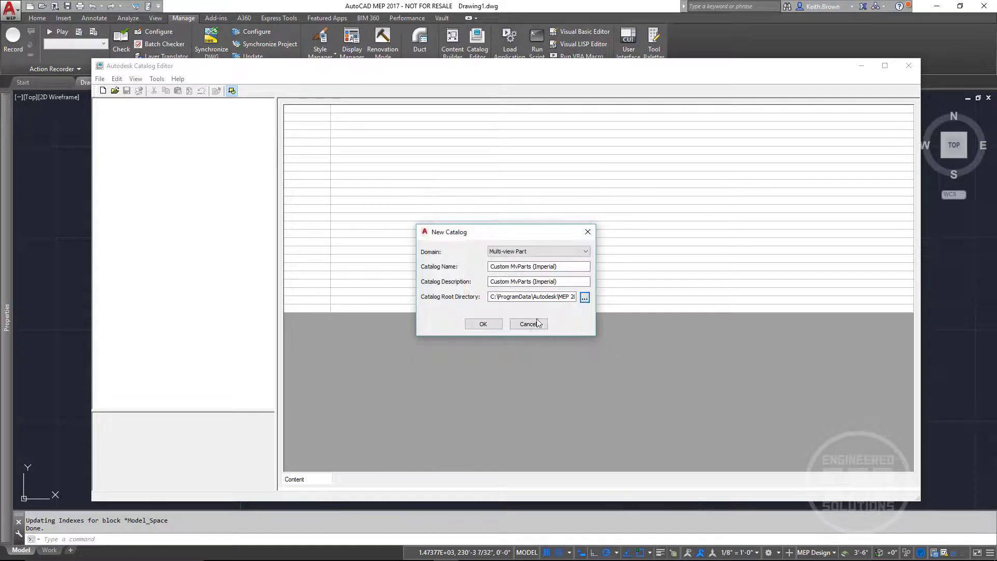
- Confirm Documents > AutoCAD MEP Custom Catalogs as the catalog root directory
click(584, 297)
scroll(549, 275, up, 15)
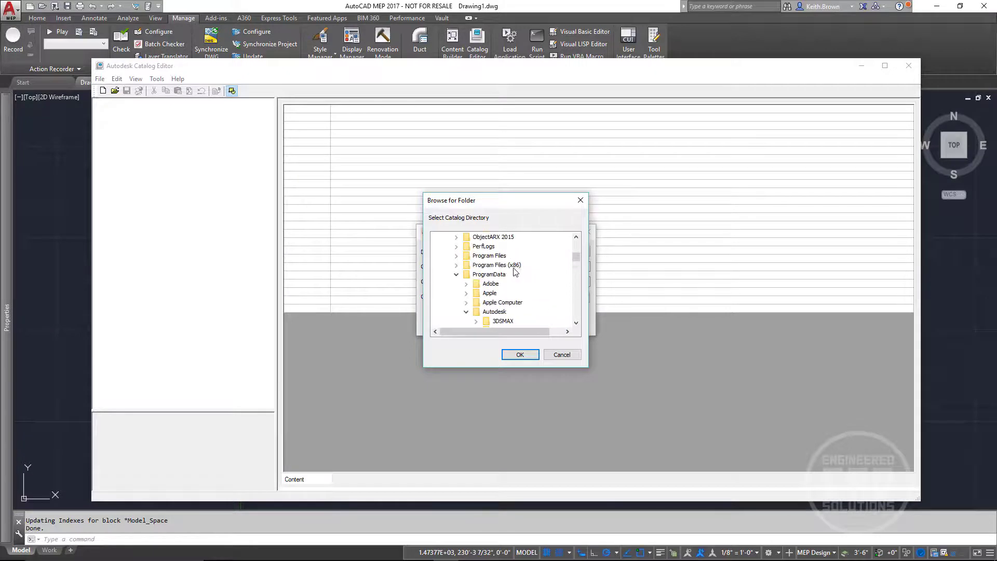
scroll(515, 271, up, 10)
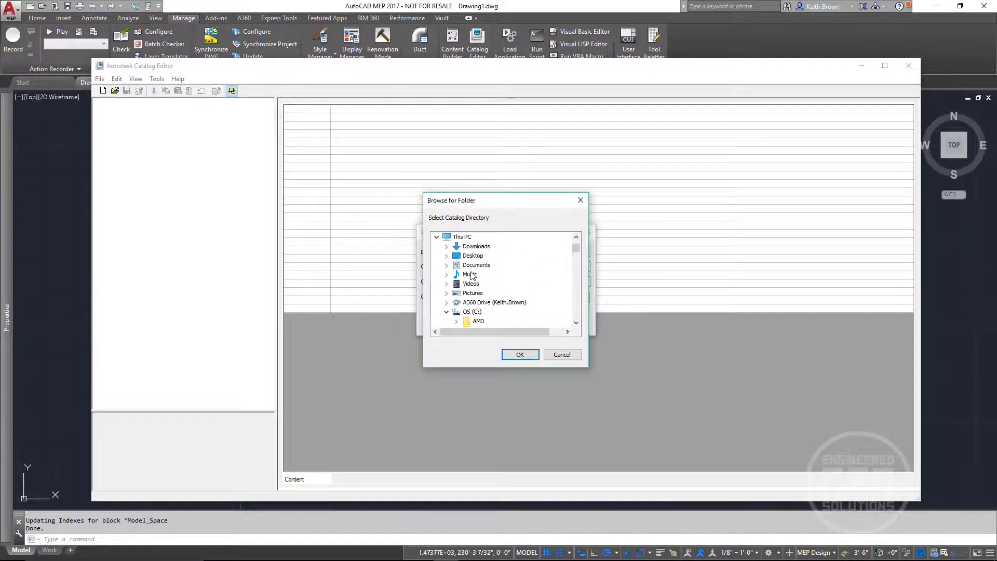
scroll(447, 267, down, 4)
click(473, 304)
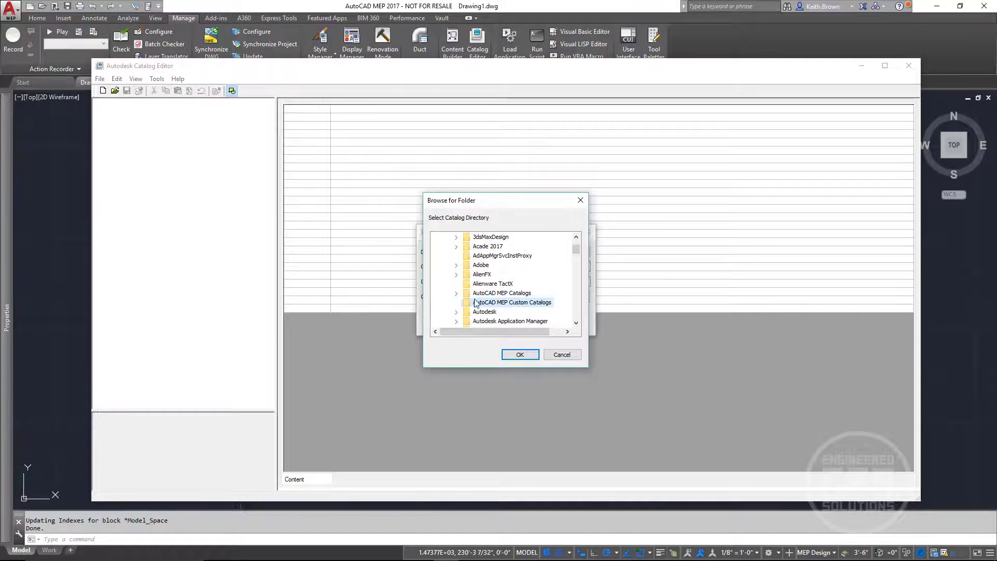
click(520, 354)
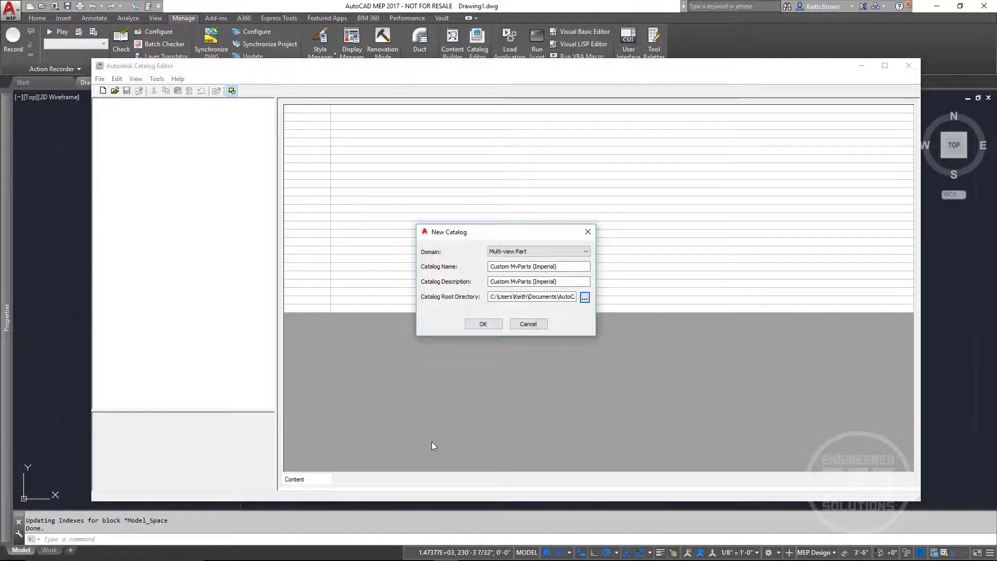
- Create the Custom MvParts (Imperial) catalog, widen the Value column, and review its supplier properties
click(483, 324)
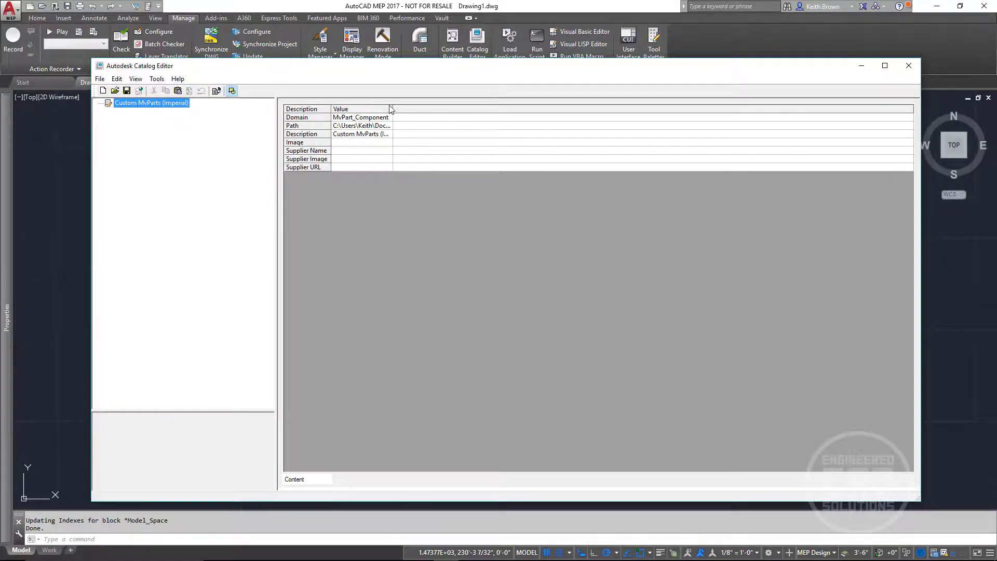
drag(393, 110, 513, 109)
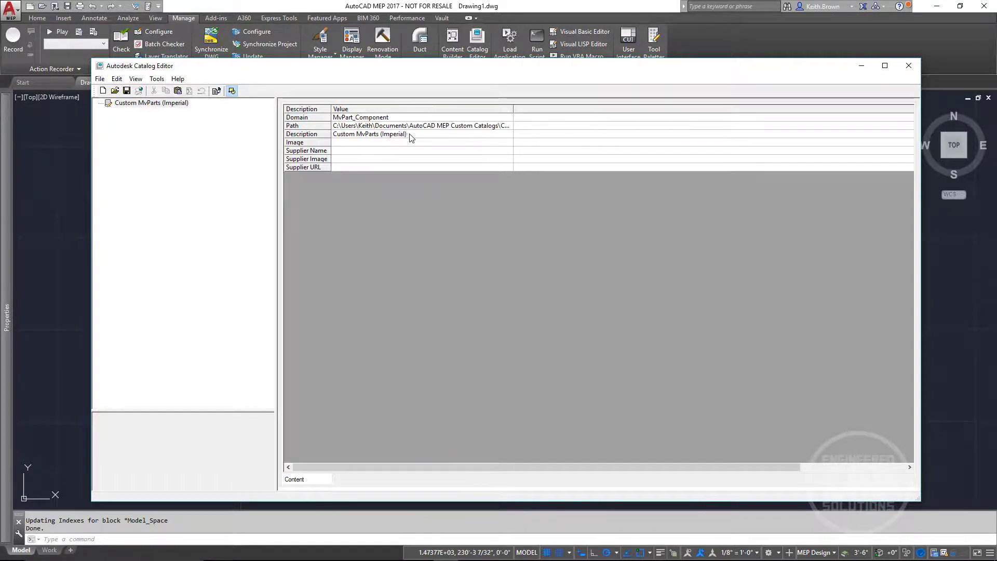
click(351, 142)
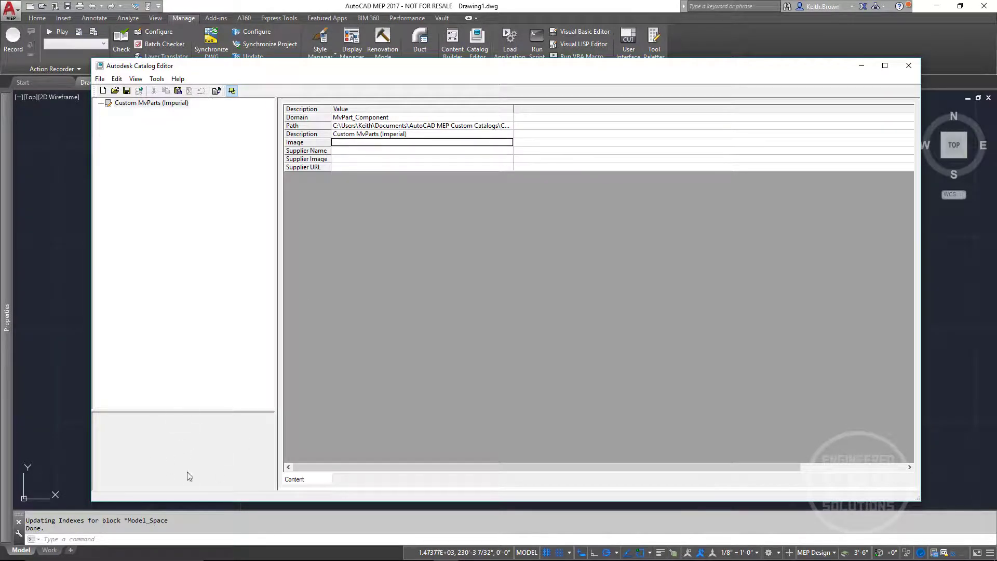
click(342, 150)
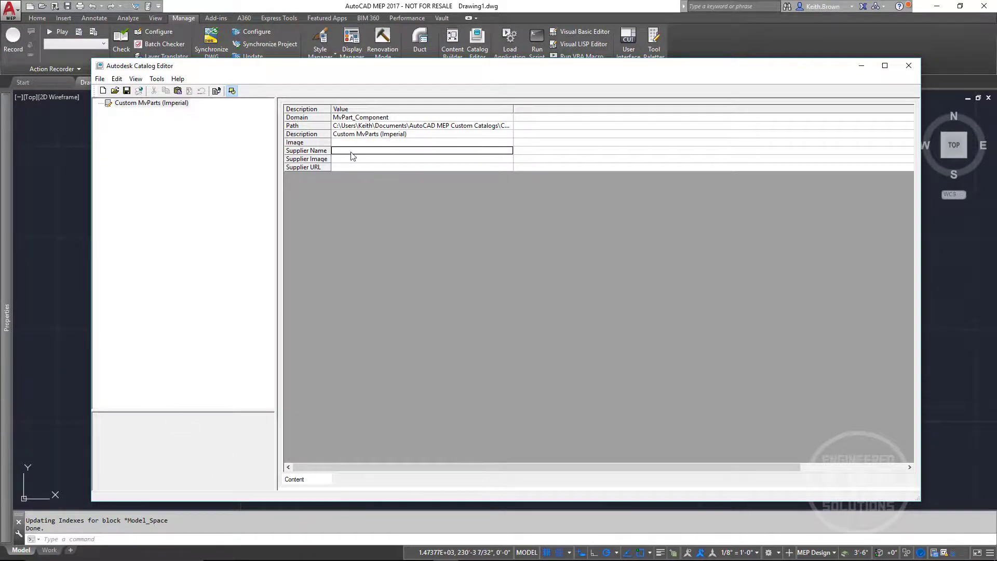
click(351, 153)
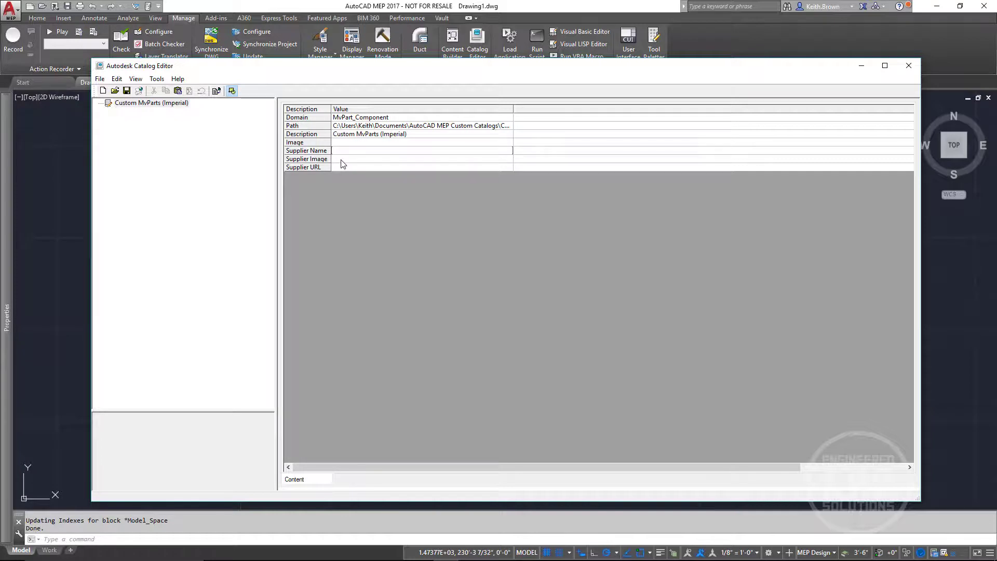
click(341, 159)
click(341, 167)
click(134, 104)
click(134, 103)
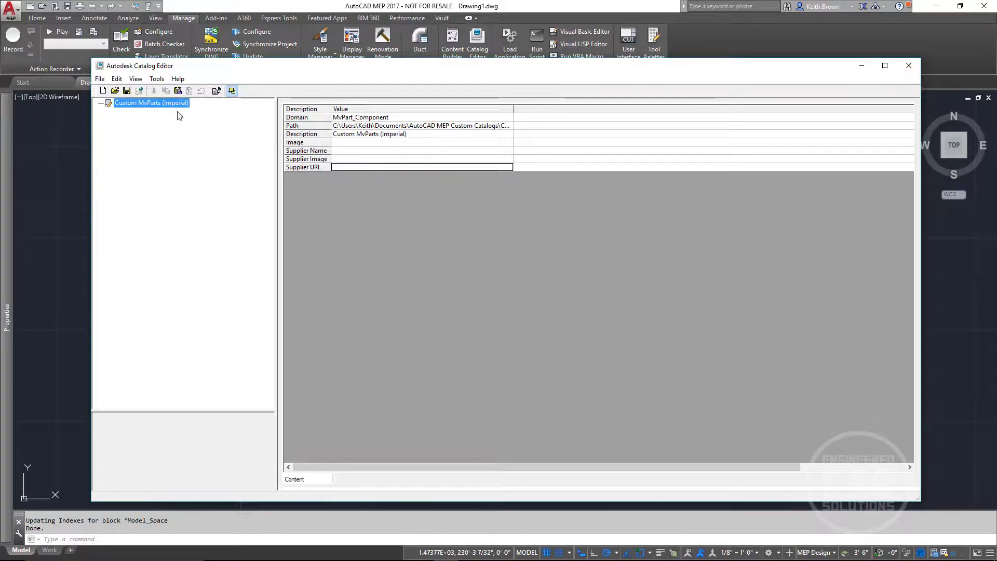
- Close the Catalog Editor, overwriting the existing Custom MvParts (Imperial) catalog file
click(914, 70)
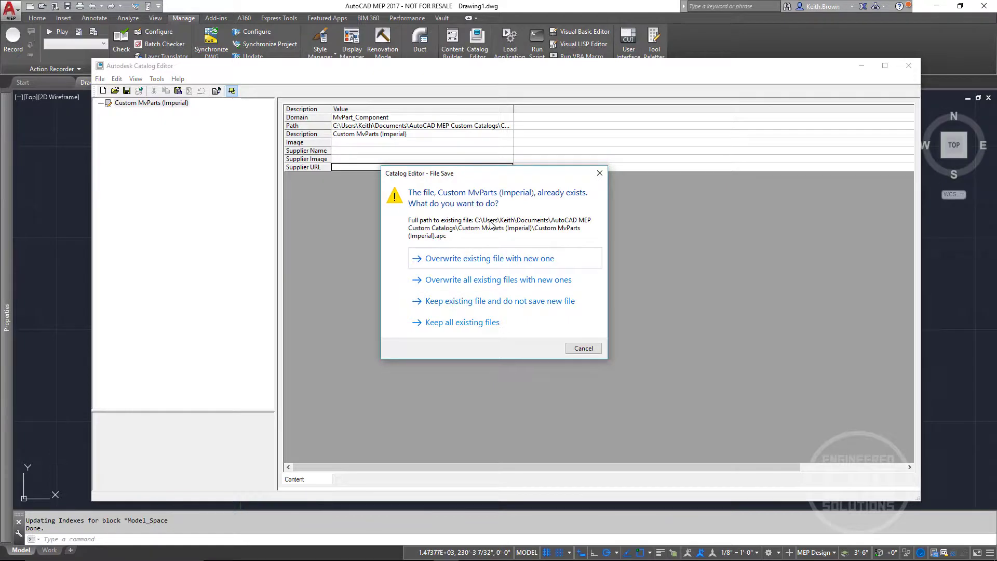
click(489, 258)
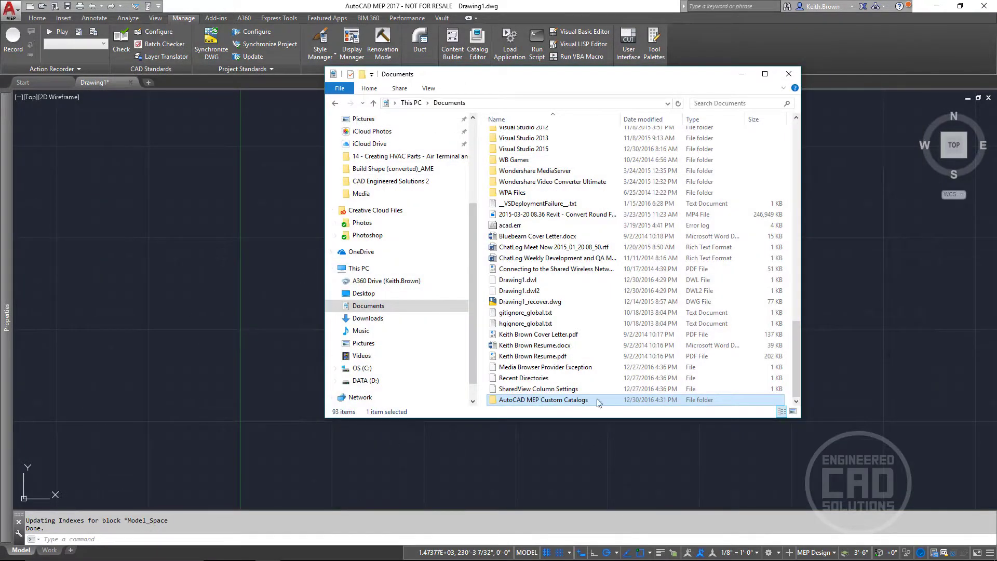
click(232, 154)
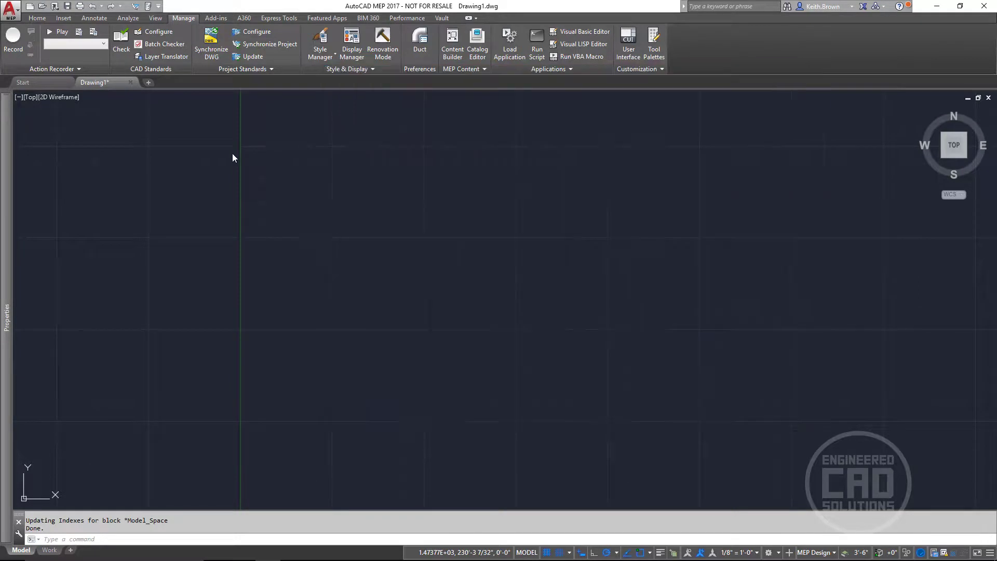
click(220, 166)
- Run OP and expand the Multi-view Part catalog list under MEP Catalogs
text(o)
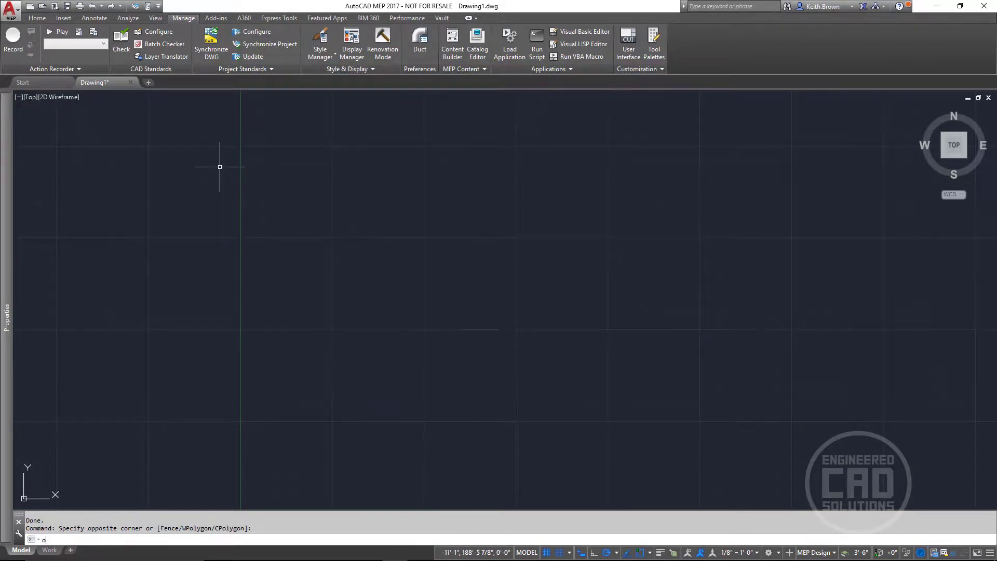
text(p)
key(Return)
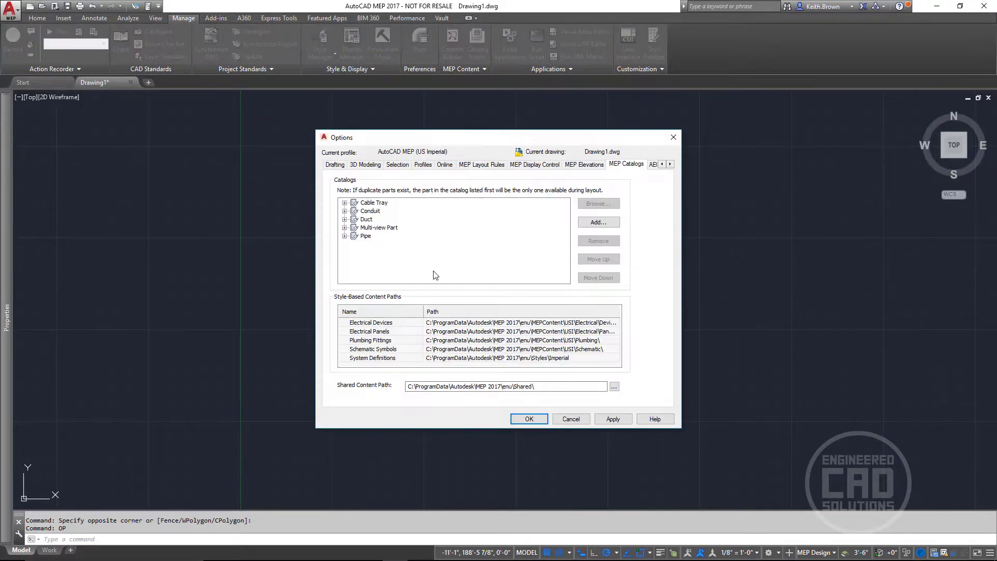
double_click(354, 228)
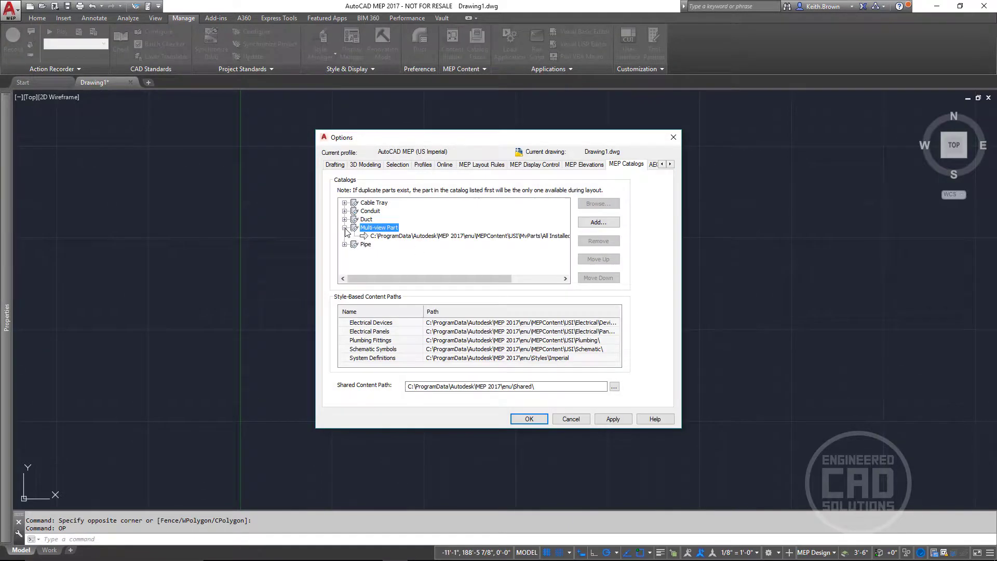
- Add Documents > AutoCAD MEP Custom Catalogs > Custom MvParts (Imperial).apc, then apply and close Options
click(597, 222)
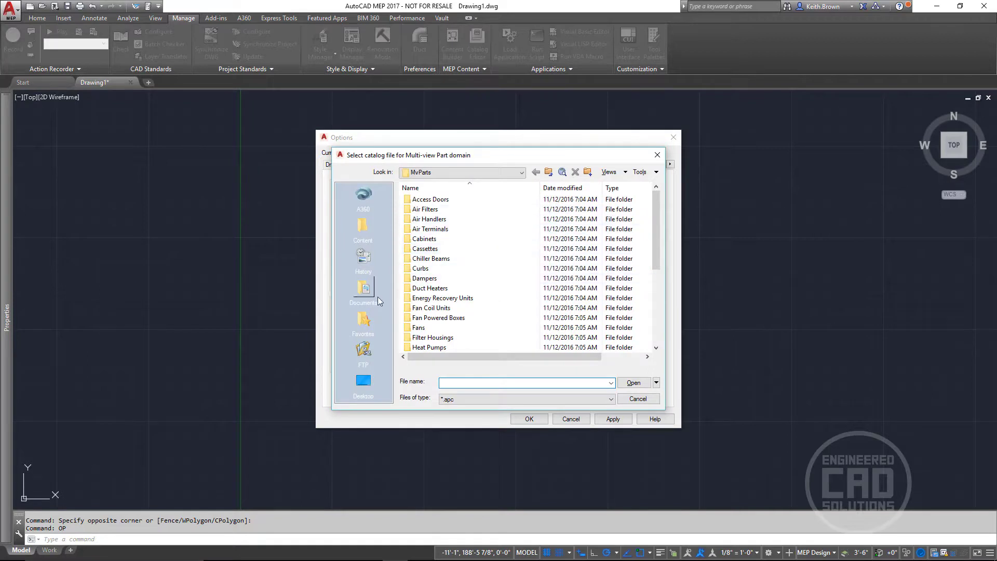
click(365, 290)
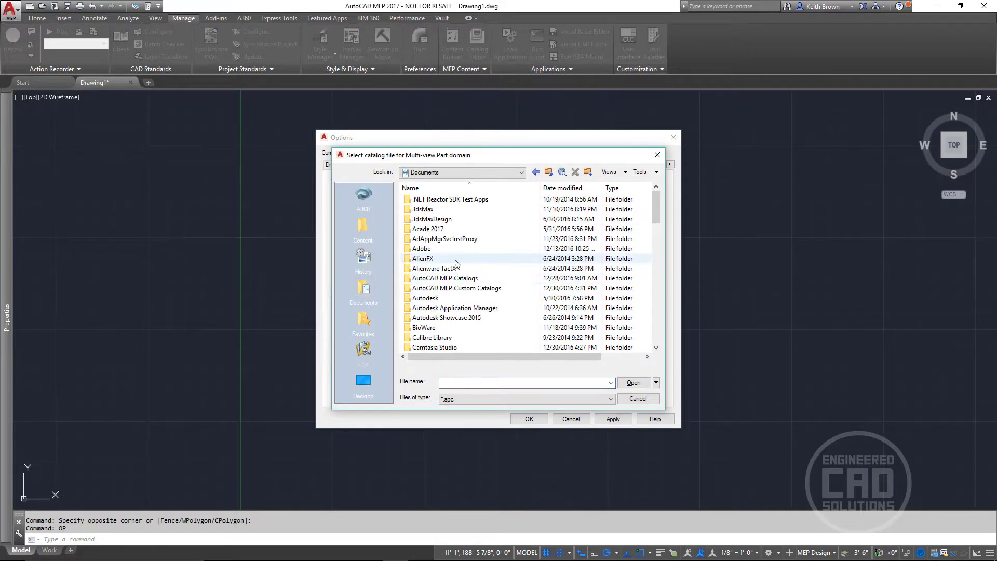
double_click(455, 289)
double_click(449, 199)
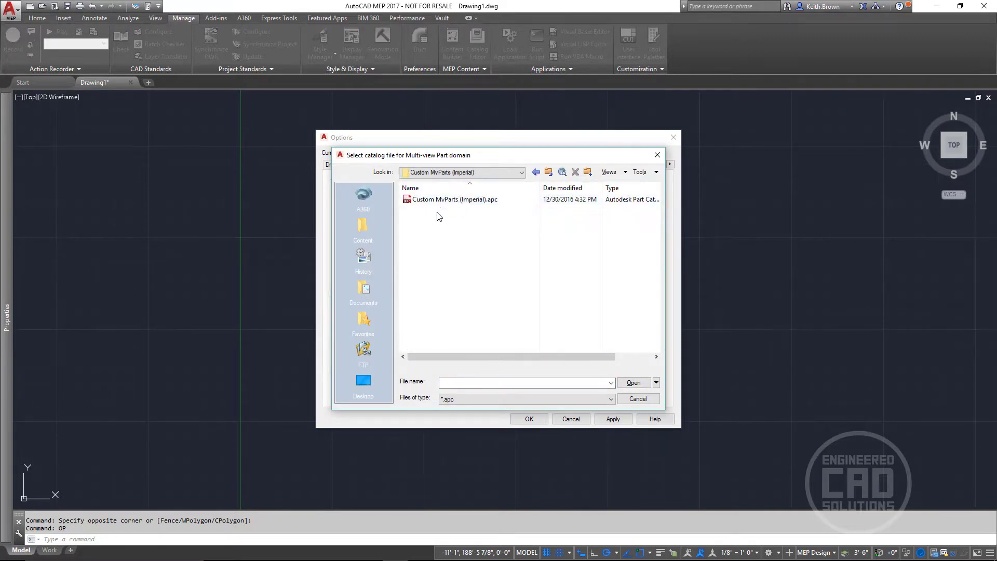
click(452, 200)
click(633, 383)
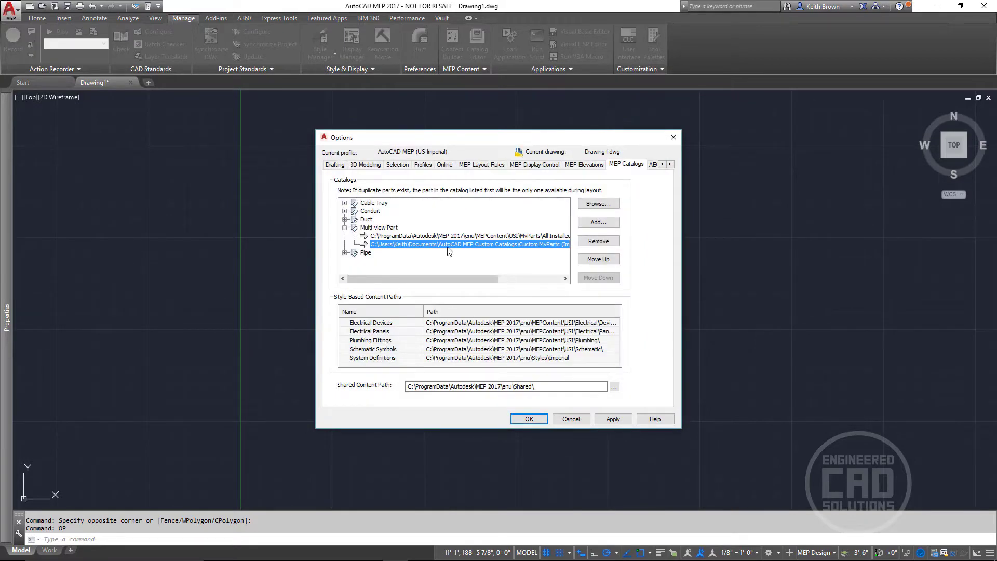
click(602, 419)
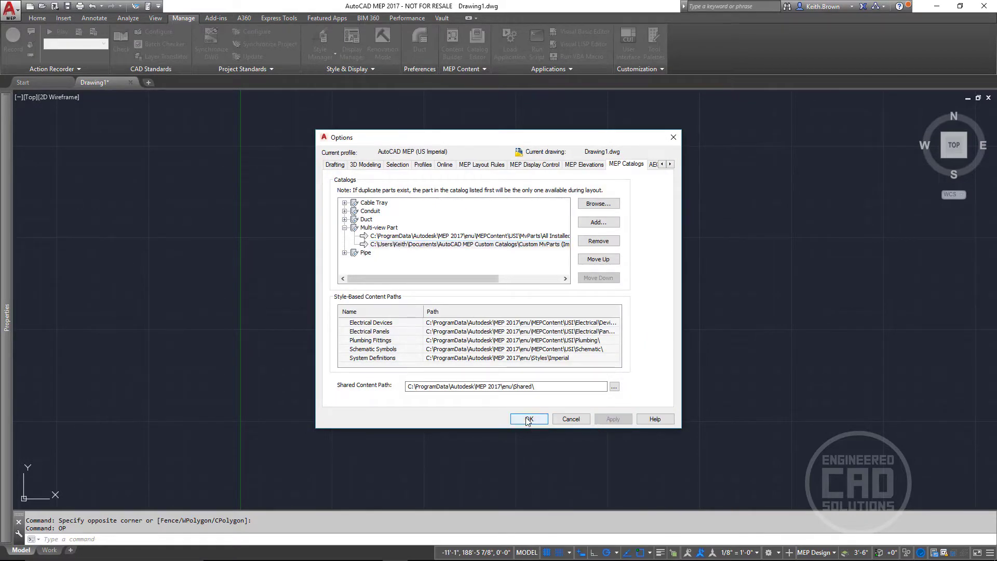
key(Return)
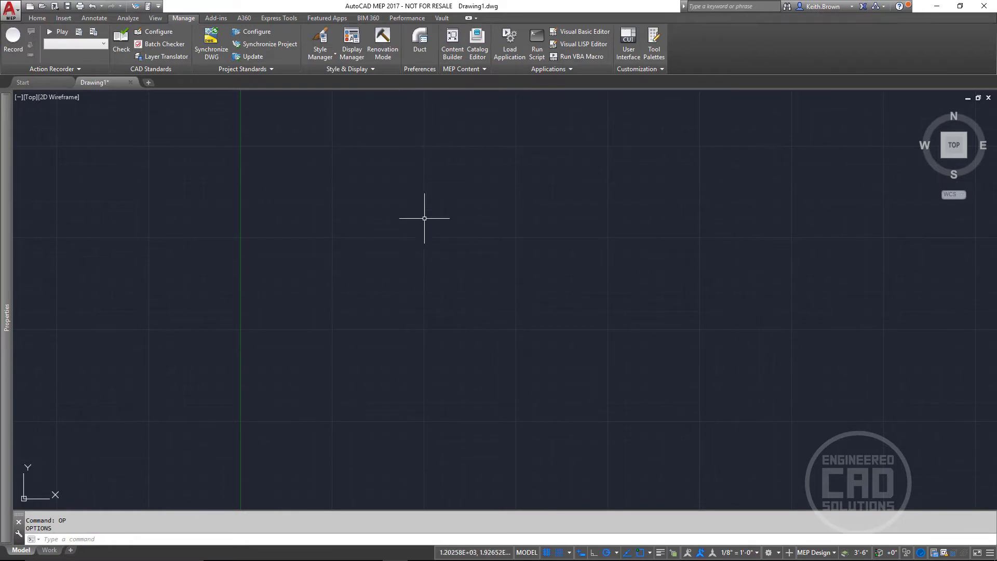